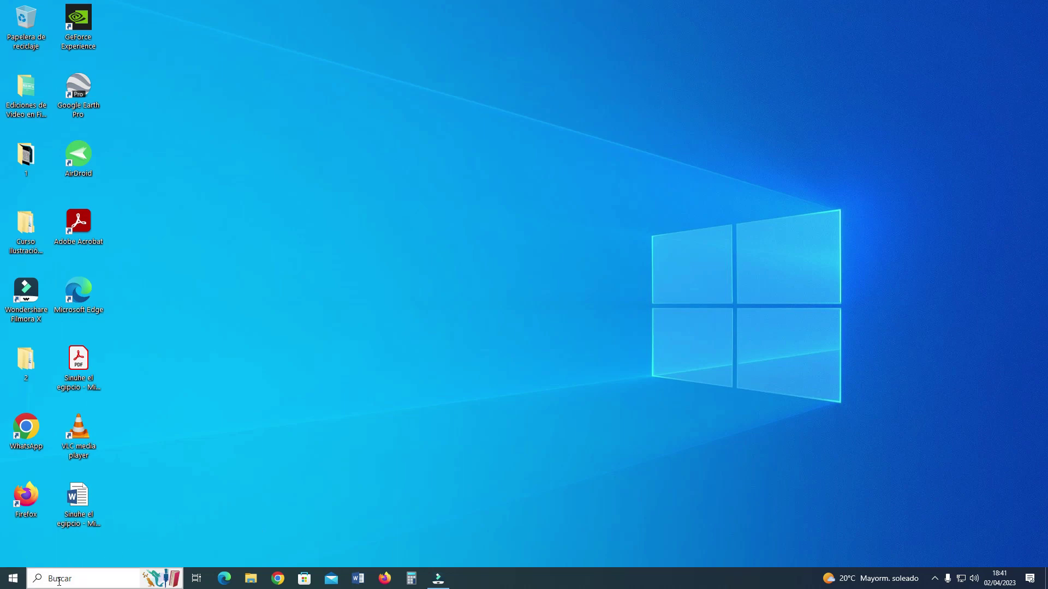
# - Search Windows for "Notas rapidas"
pyautogui.click(59, 579)
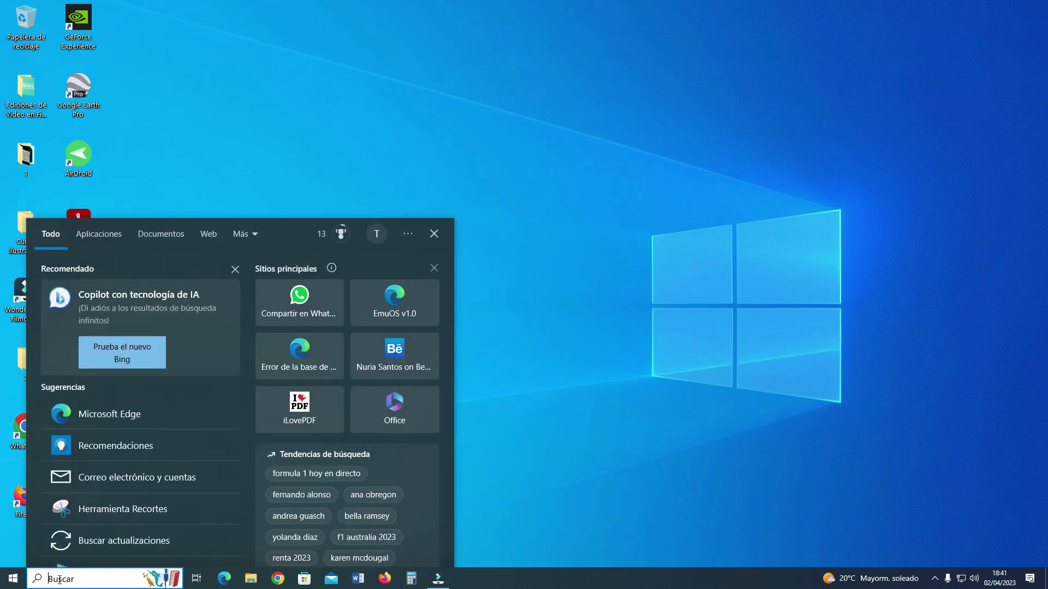
pyautogui.write('Notas rapidas')
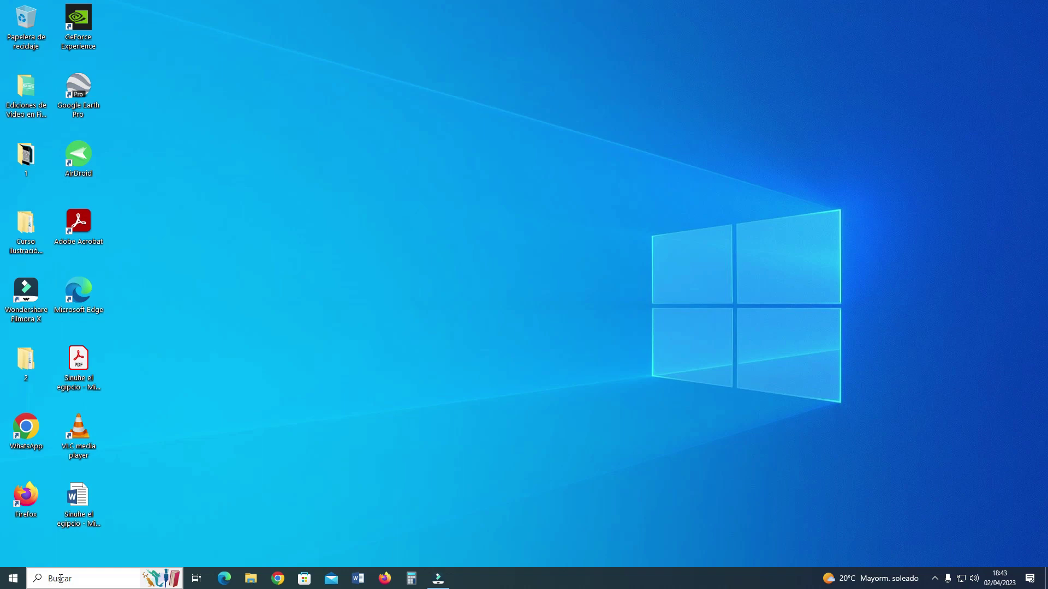
# - Open Microsoft Store, look up "notas rapidas" there, and close the store
pyautogui.click(62, 579)
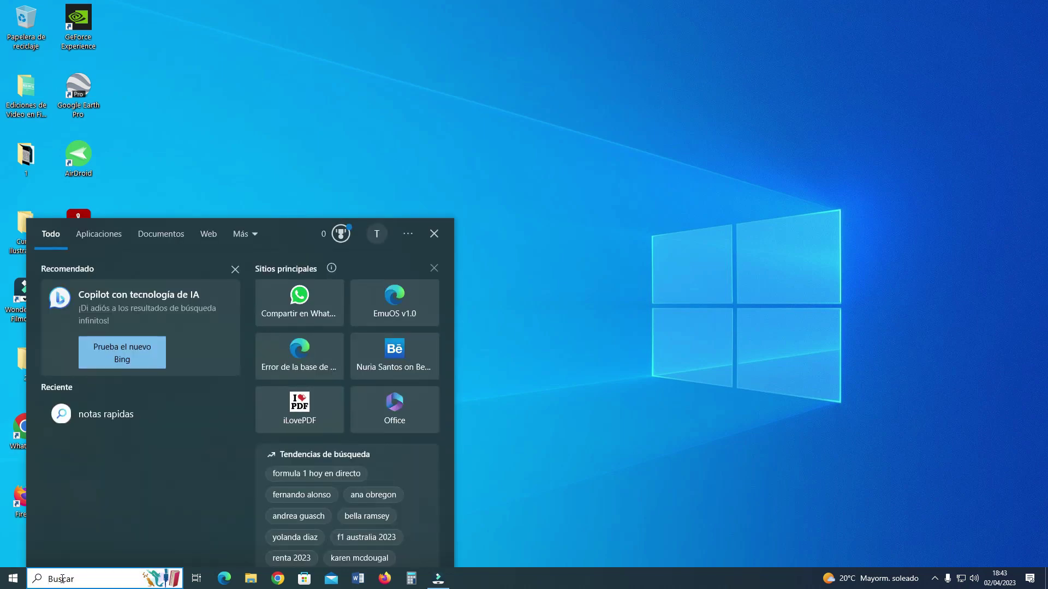
pyautogui.write('microsoft')
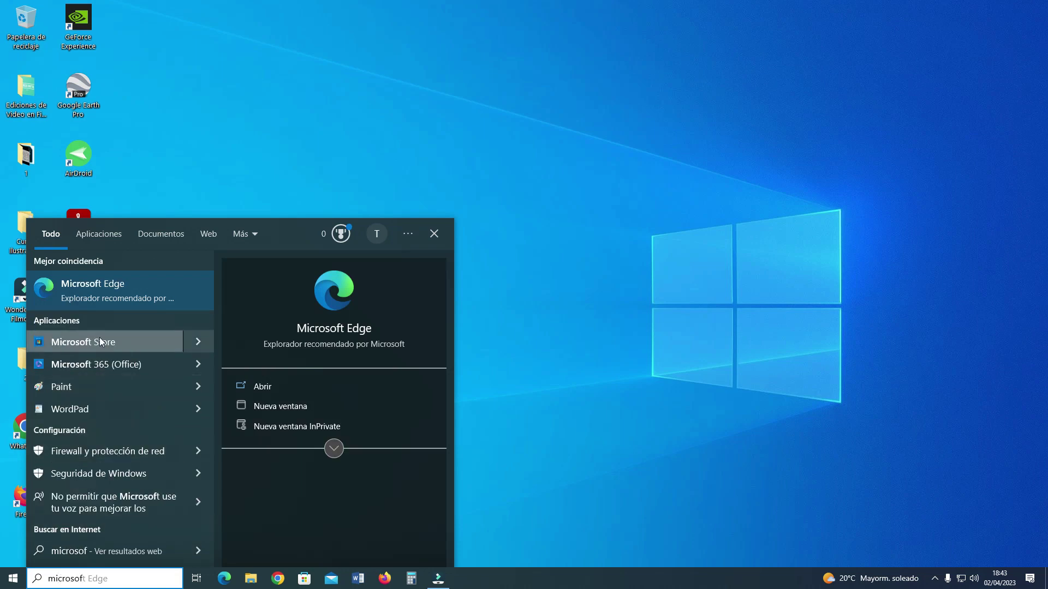
pyautogui.click(124, 346)
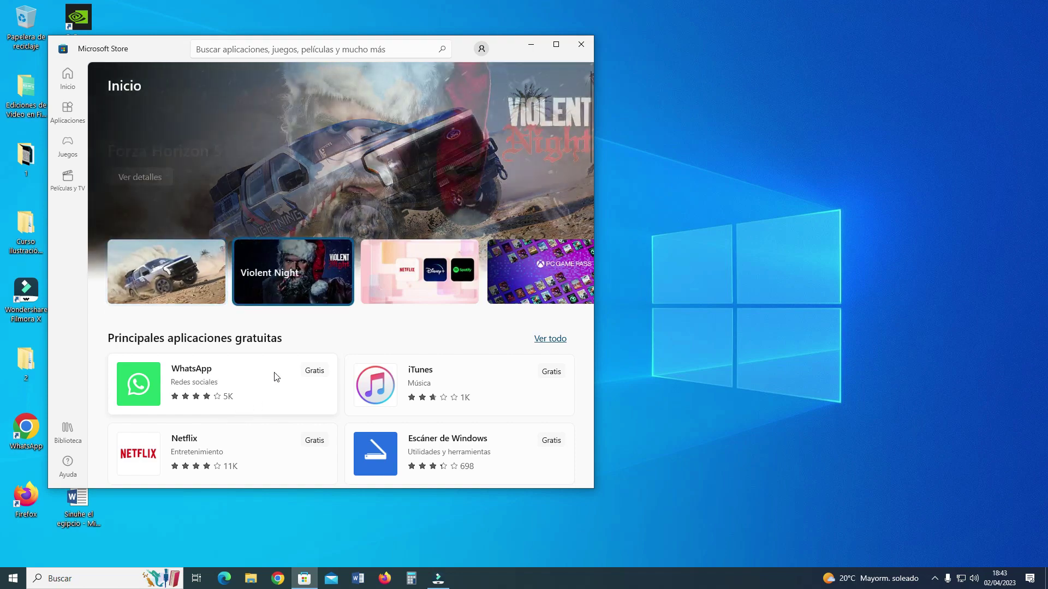
pyautogui.click(223, 48)
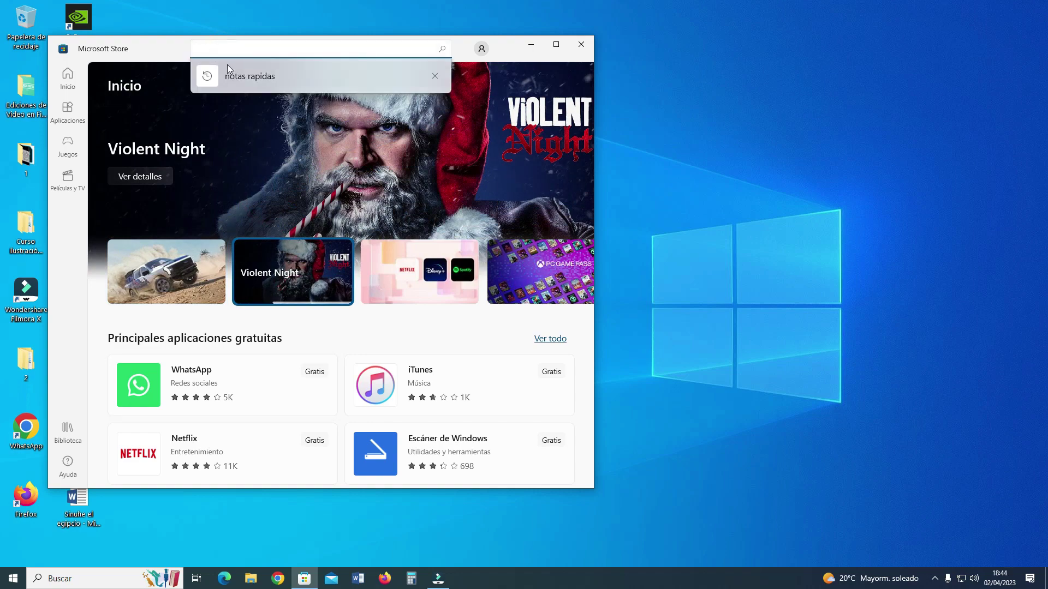
pyautogui.click(247, 75)
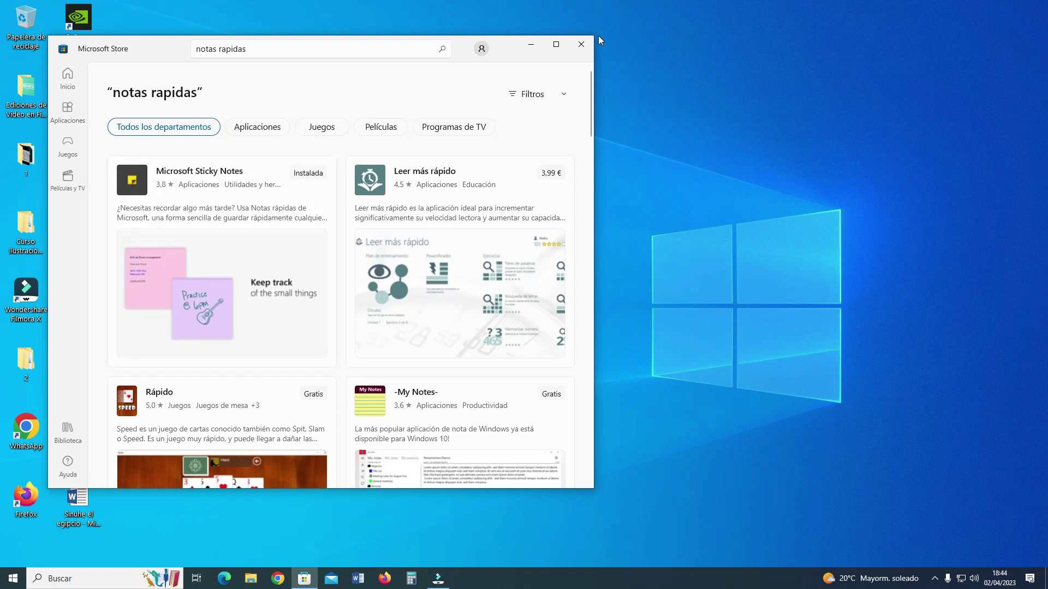
pyautogui.click(582, 44)
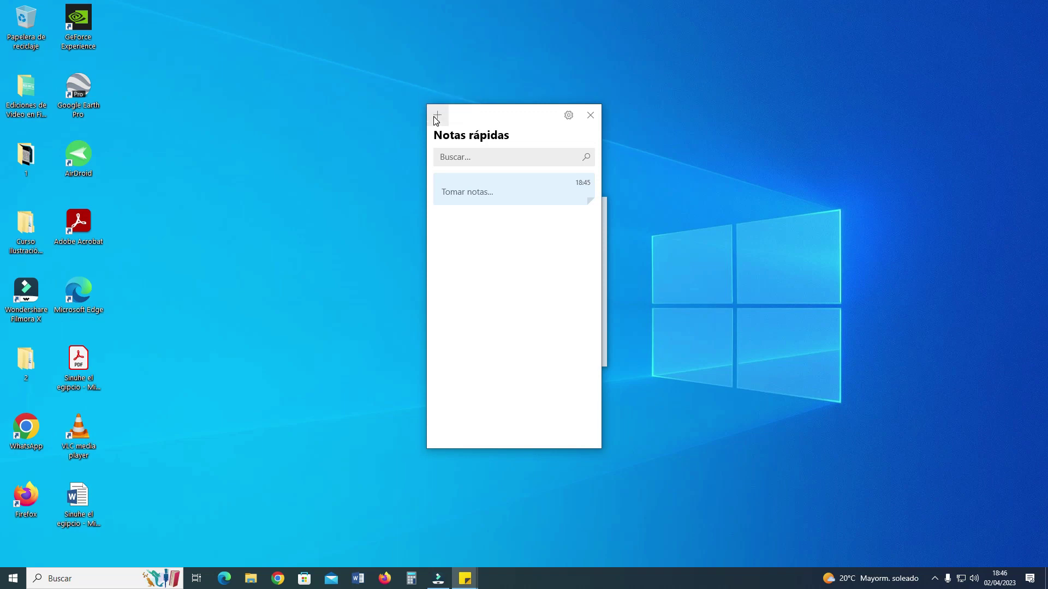
# - Review the Notas rápidas settings, from sync and color options to the app information, and return to the notes list
pyautogui.click(567, 115)
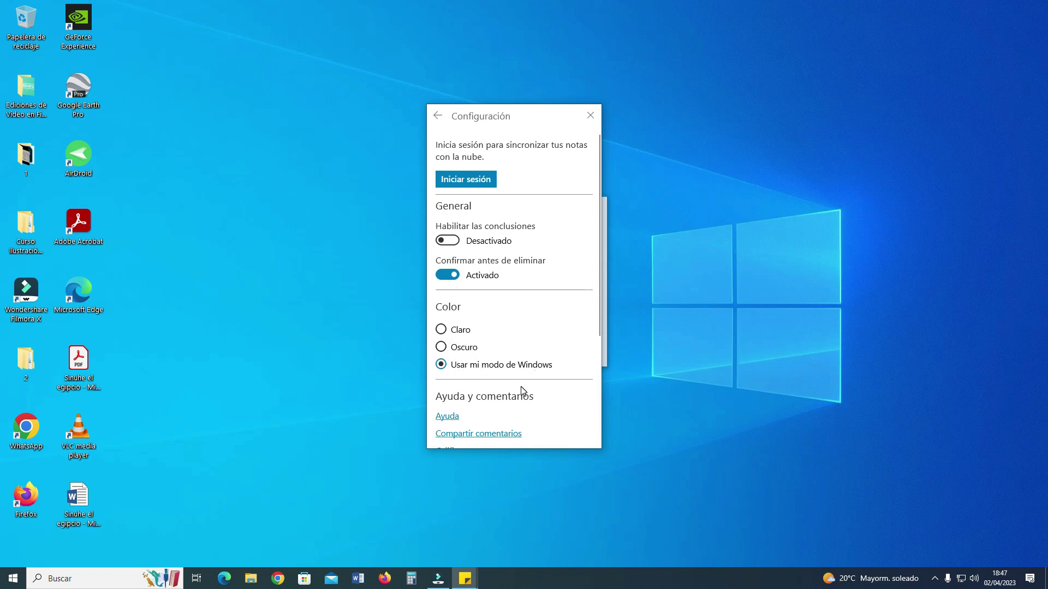
pyautogui.scroll(-3, 519, 388)
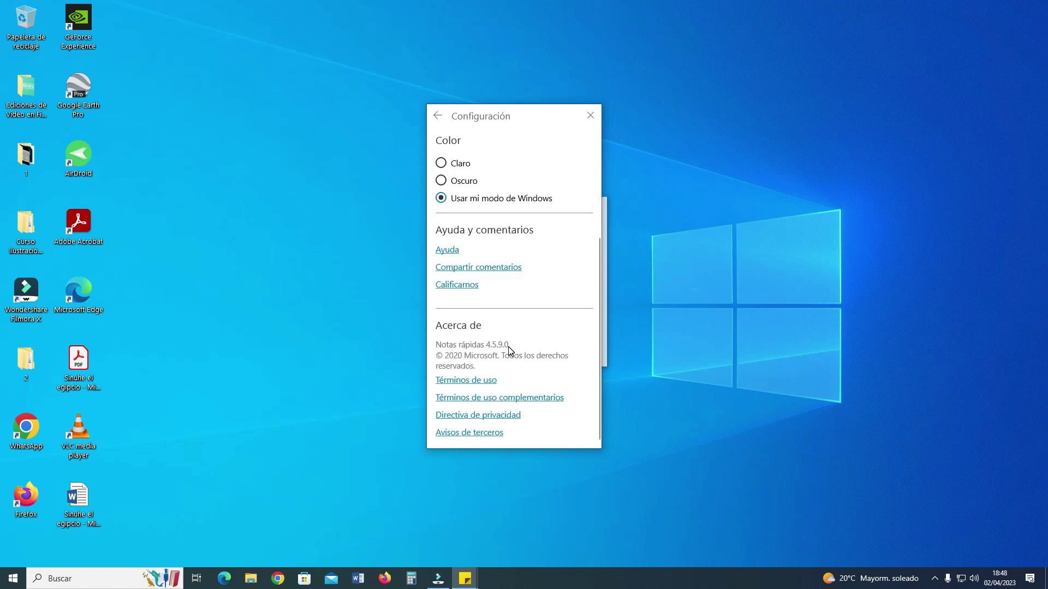
pyautogui.scroll(3, 508, 349)
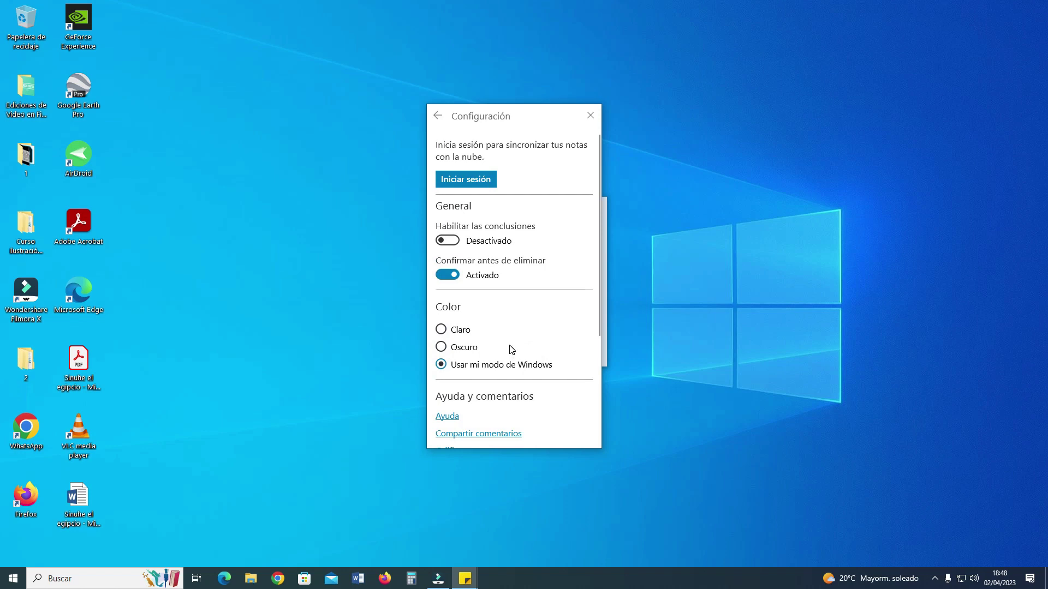
pyautogui.click(439, 117)
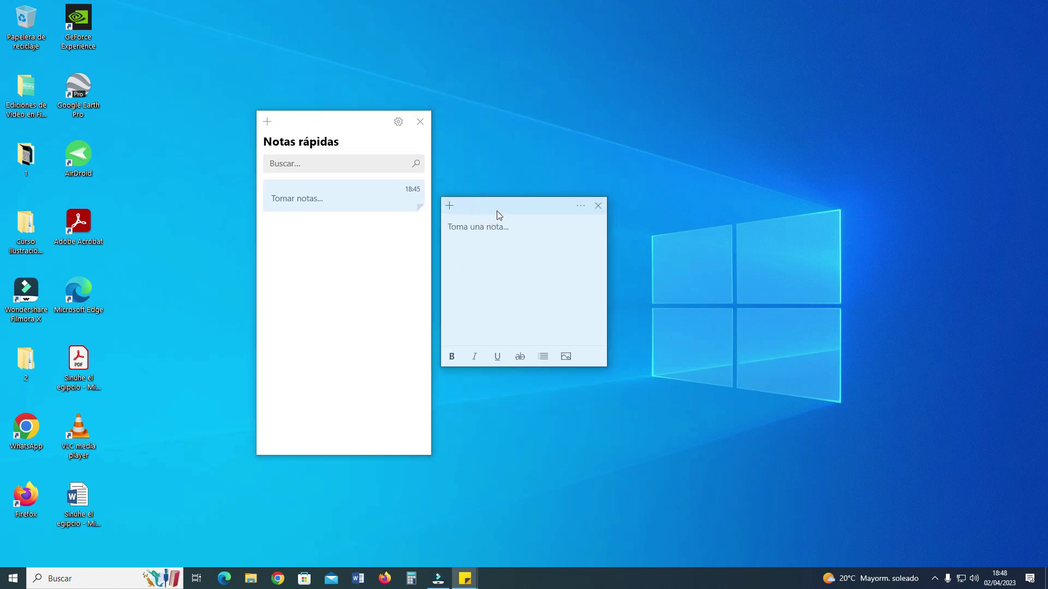
# - Move the empty note higher on the desktop and write "Reunión a las 11 con" followed by the contact's first name
pyautogui.moveTo(497, 211); pyautogui.dragTo(500, 115)
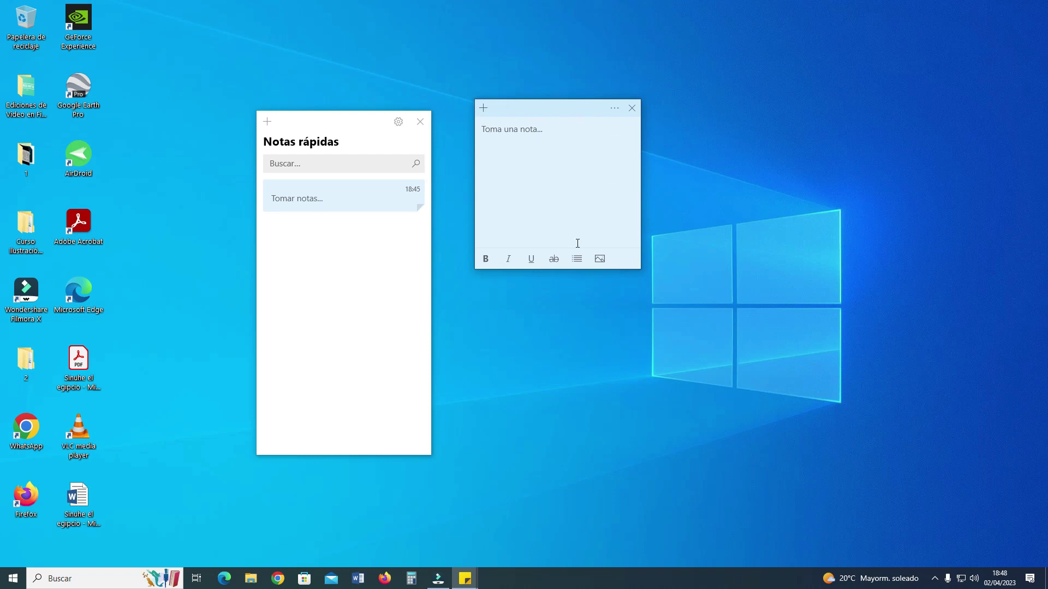
pyautogui.click(550, 128)
pyautogui.write('Reunión a las 11 con Claudia')
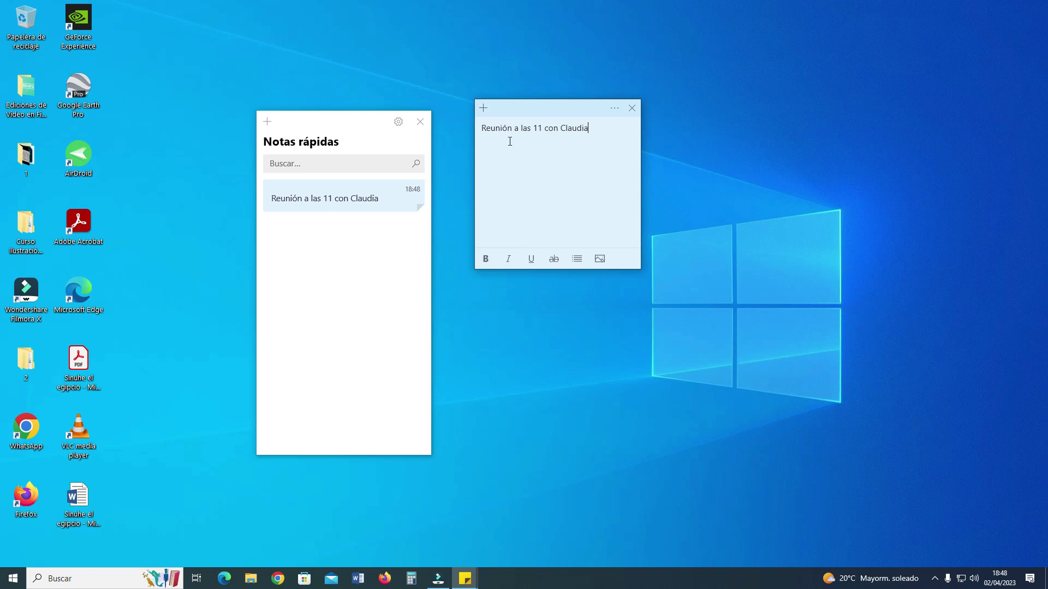
# - Make the words "a las 11" bold in the meeting note
pyautogui.moveTo(513, 127); pyautogui.dragTo(544, 128)
pyautogui.click(486, 260)
pyautogui.click(588, 146)
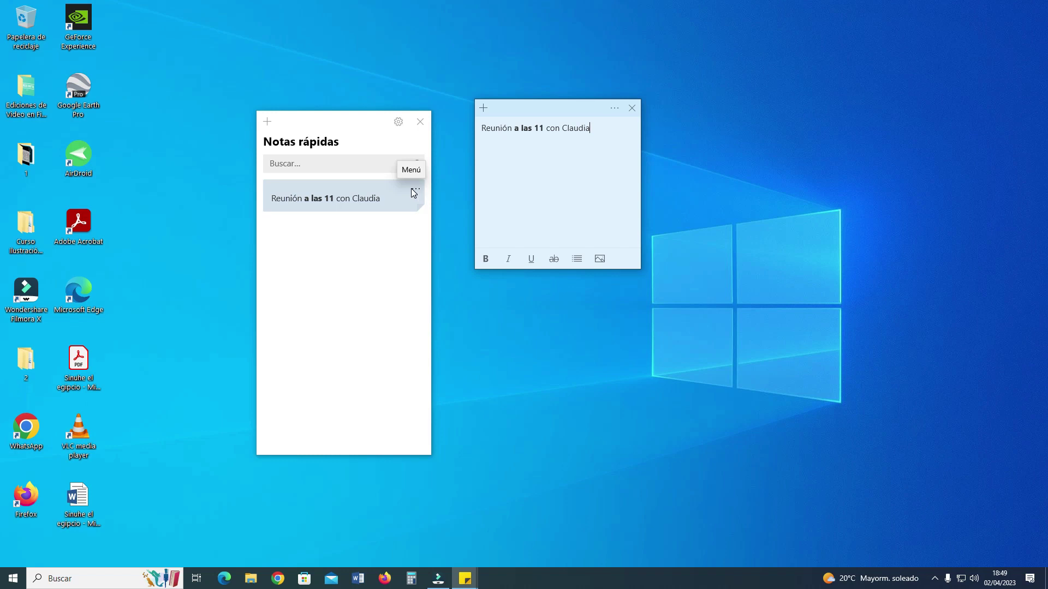
# - Close the meeting note with Cerrar nota and reopen it from the notes list
pyautogui.click(416, 191)
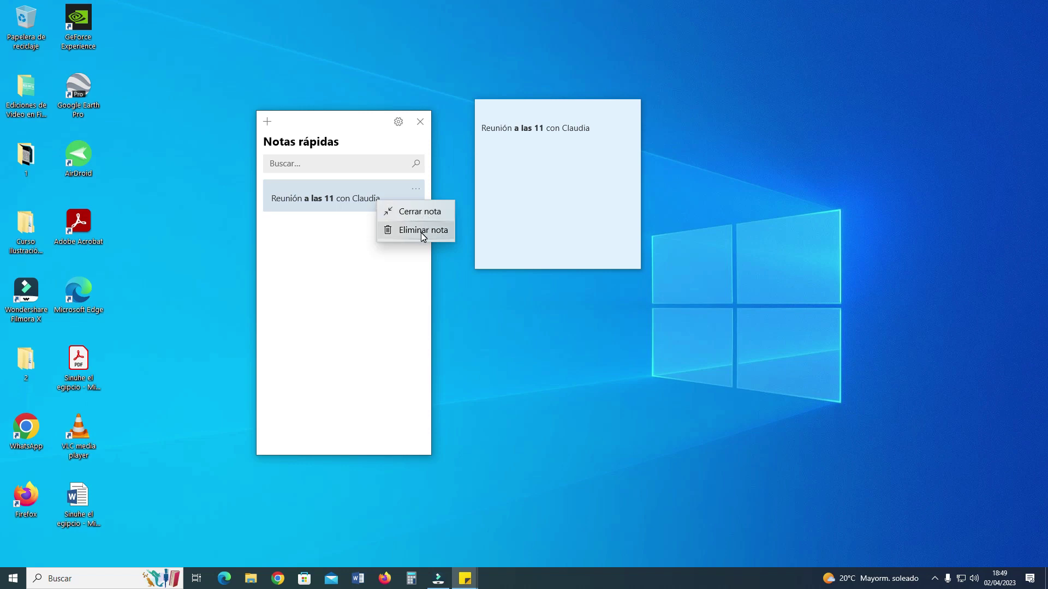
pyautogui.click(425, 214)
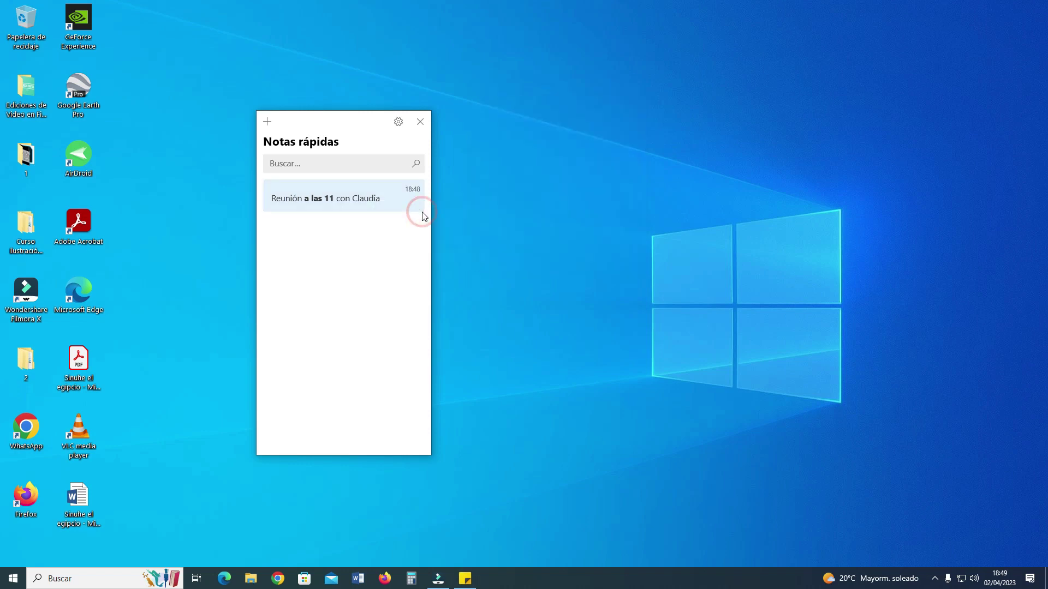
pyautogui.click(347, 199)
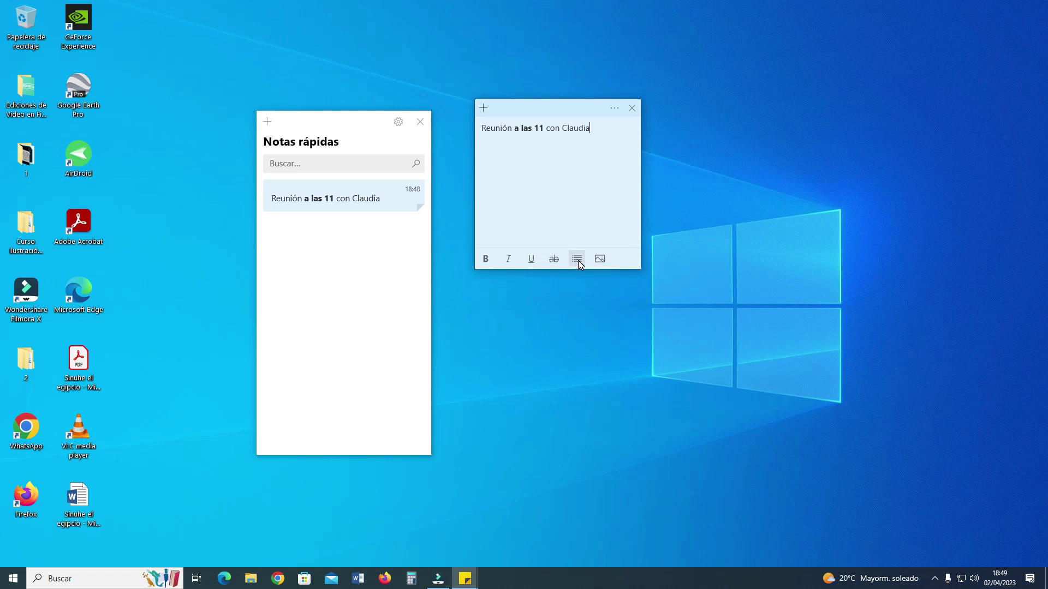
# - Add the line "Primer ejercicio" below the meeting text in the note
pyautogui.press('Return')
pyautogui.write('Primer ')
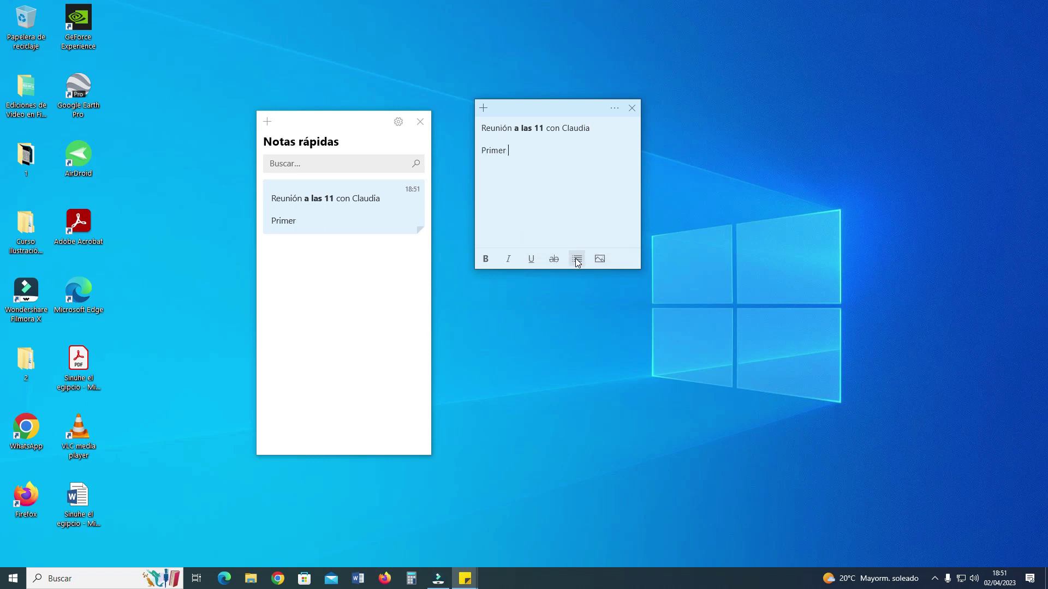
pyautogui.write('ejercicio')
# - Format the "Primer ejercicio" line as a bulleted item and remove its bullet again
pyautogui.hotkey('shift', 'Home')
pyautogui.click(577, 260)
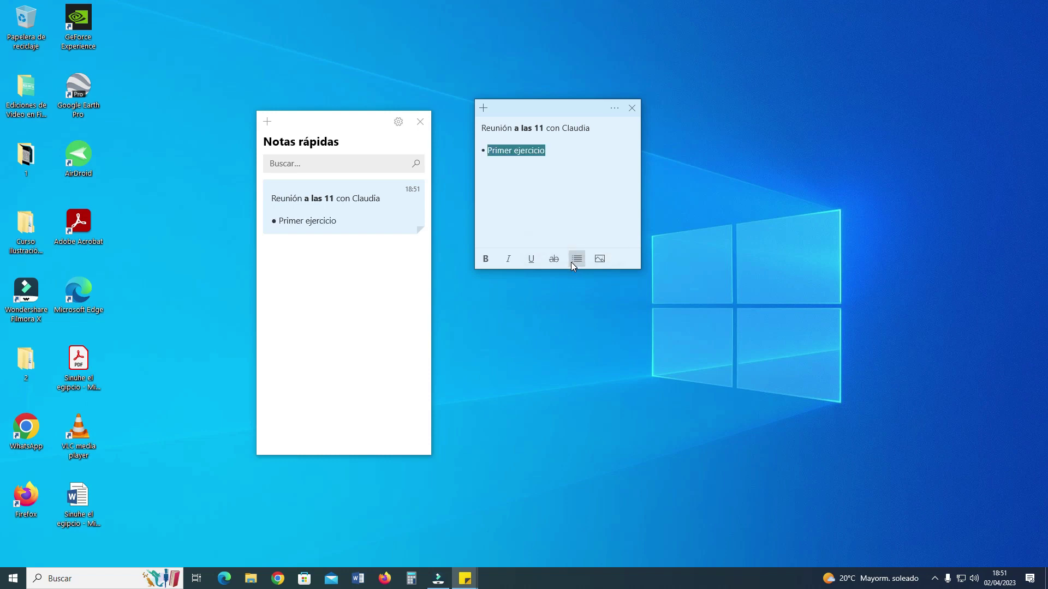
pyautogui.click(549, 154)
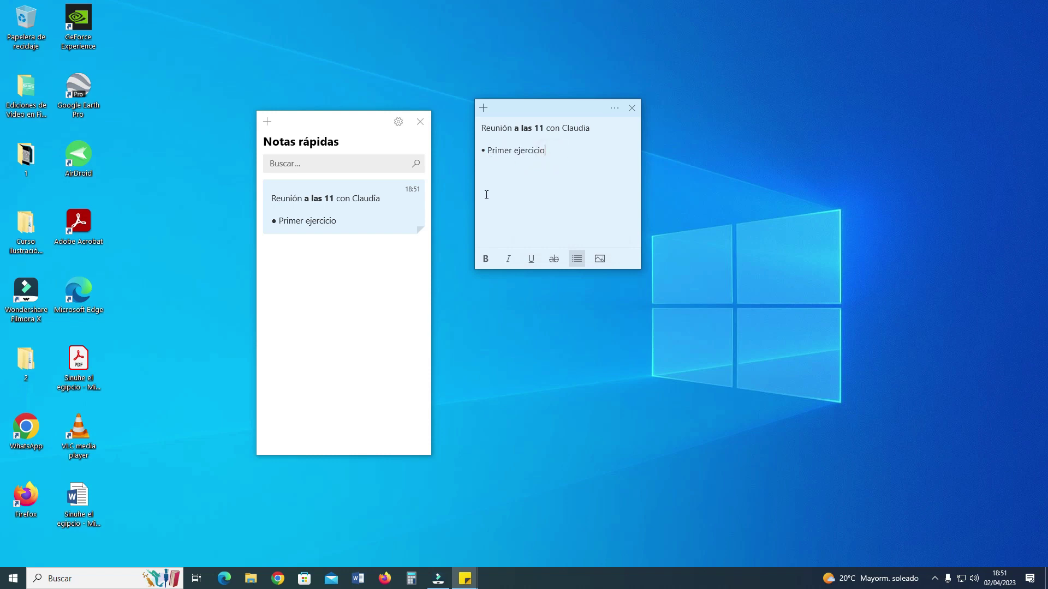
pyautogui.click(577, 259)
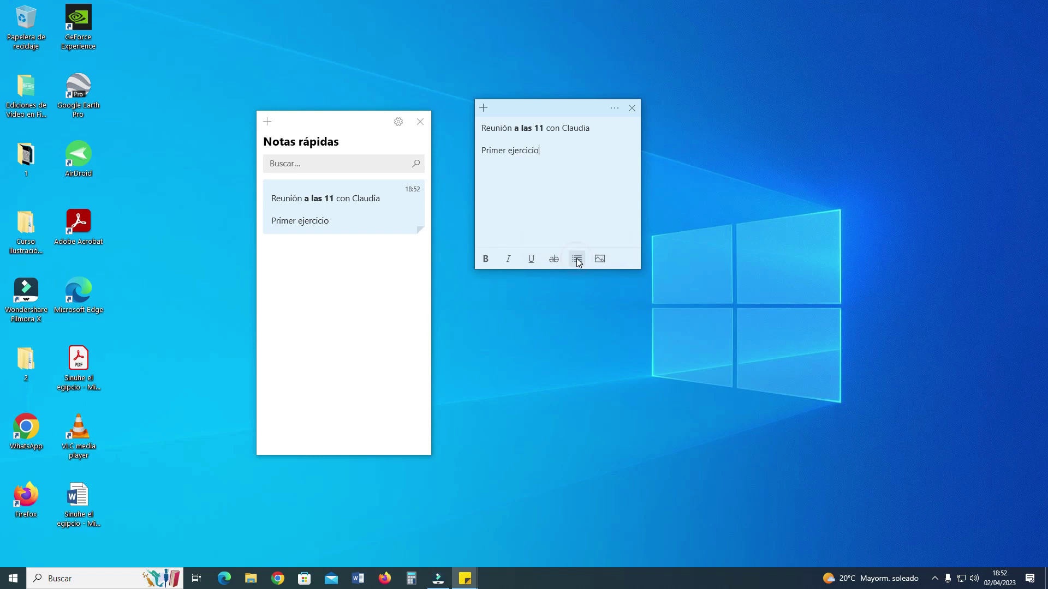
pyautogui.click(599, 260)
# - Change the meeting note's color to purple and close the notes list
pyautogui.click(612, 108)
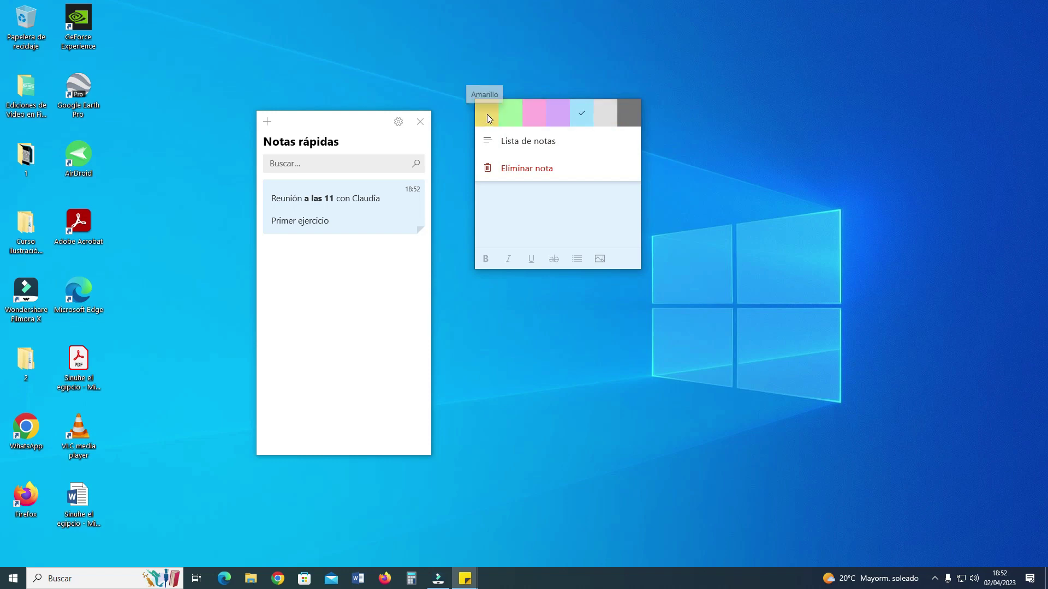
pyautogui.click(556, 120)
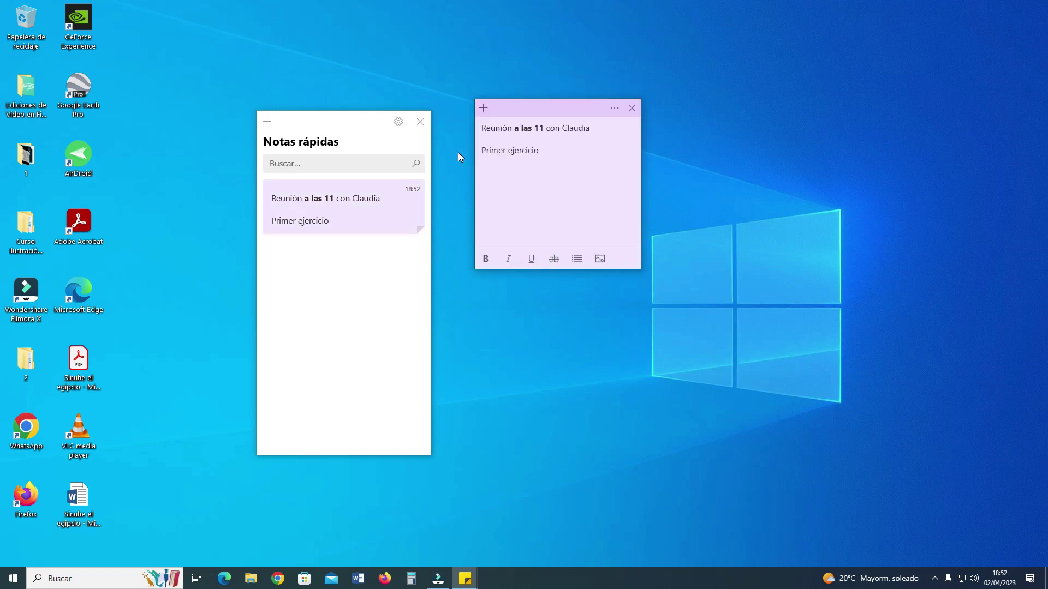
pyautogui.click(420, 122)
# - Move the purple note near the upper edge of the desktop and resize it to be somewhat shorter
pyautogui.moveTo(537, 115); pyautogui.dragTo(426, 45)
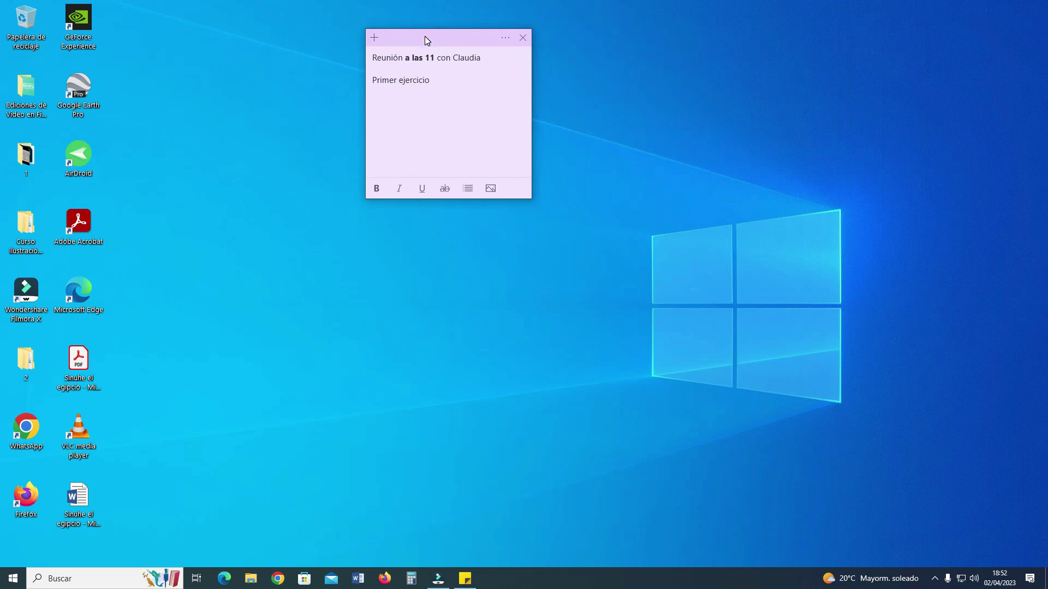
pyautogui.moveTo(425, 36); pyautogui.dragTo(498, 32)
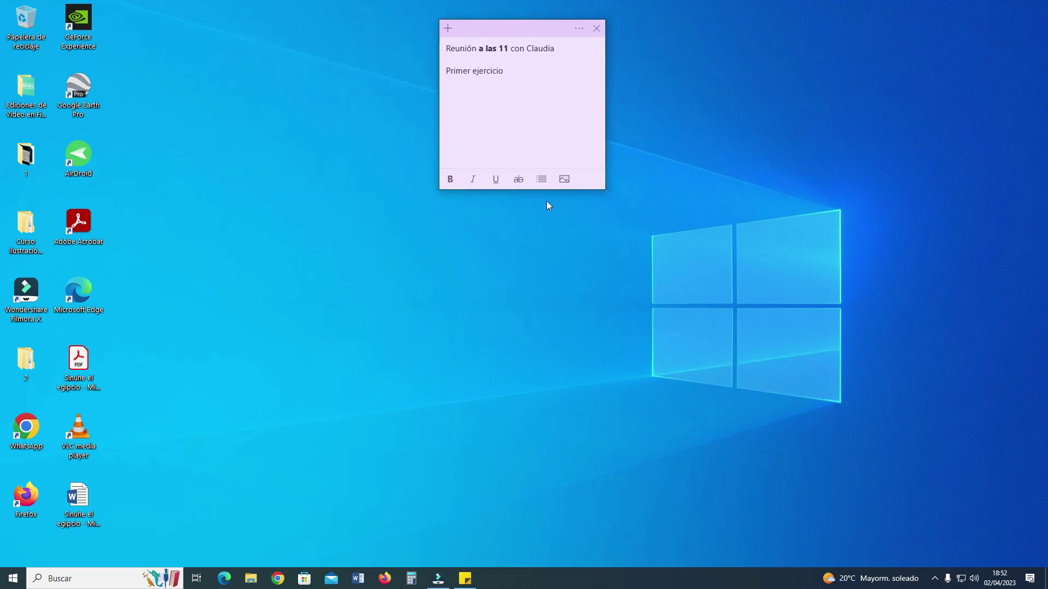
pyautogui.moveTo(529, 189); pyautogui.dragTo(532, 102)
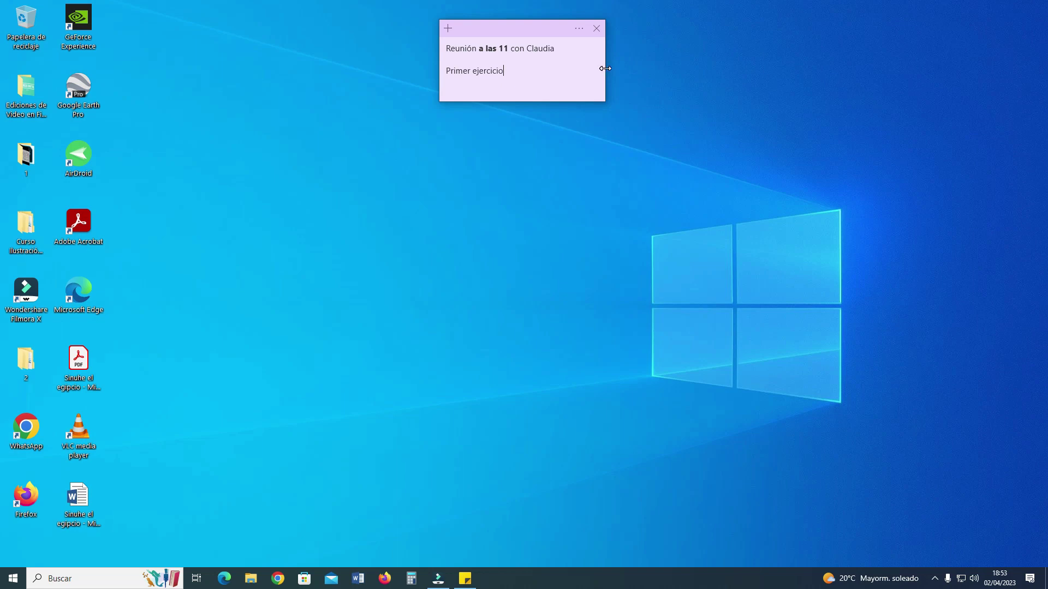
pyautogui.moveTo(605, 69); pyautogui.dragTo(567, 71)
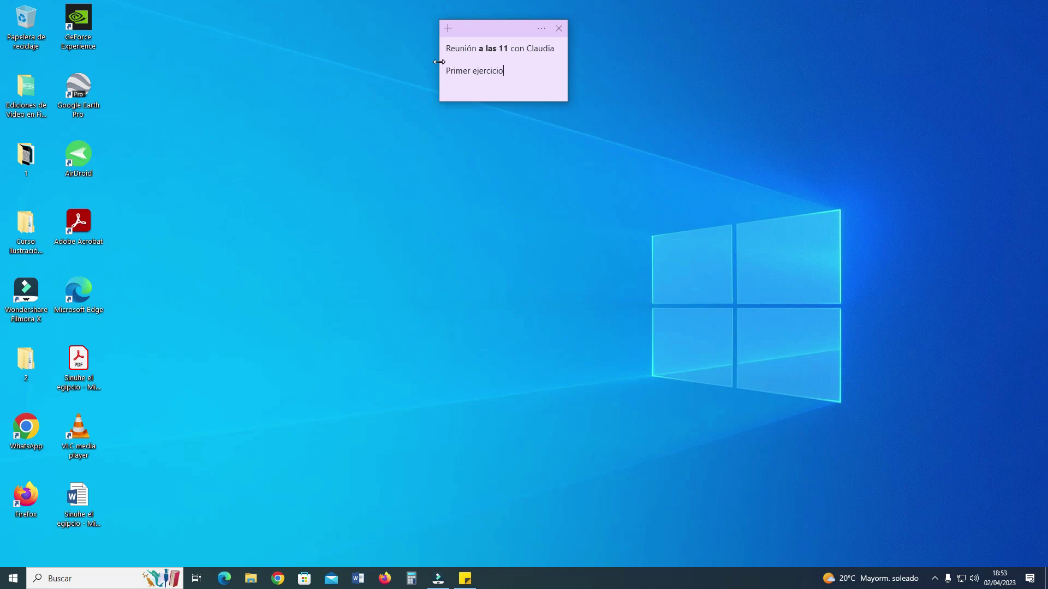
pyautogui.moveTo(439, 61); pyautogui.dragTo(450, 61)
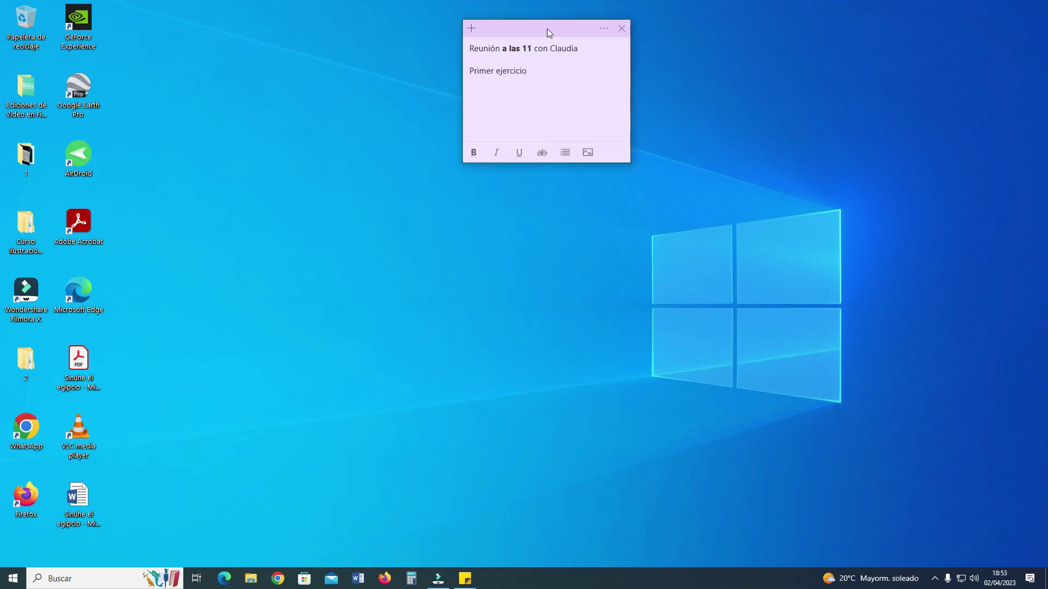
pyautogui.moveTo(542, 28); pyautogui.dragTo(483, 30)
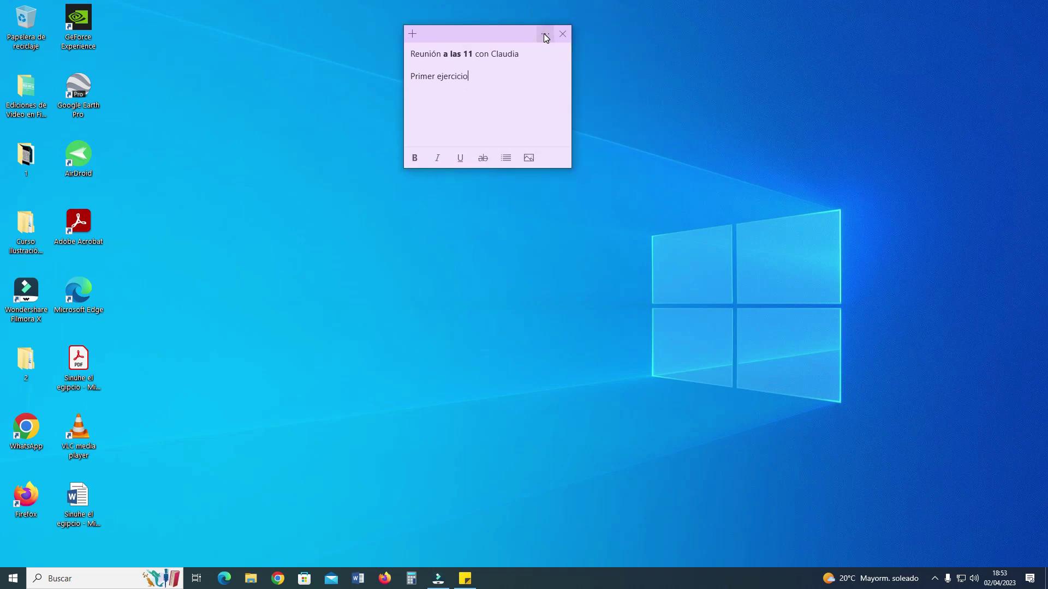
# - Bring back the notes list from the purple note using Lista de notas
pyautogui.click(543, 34)
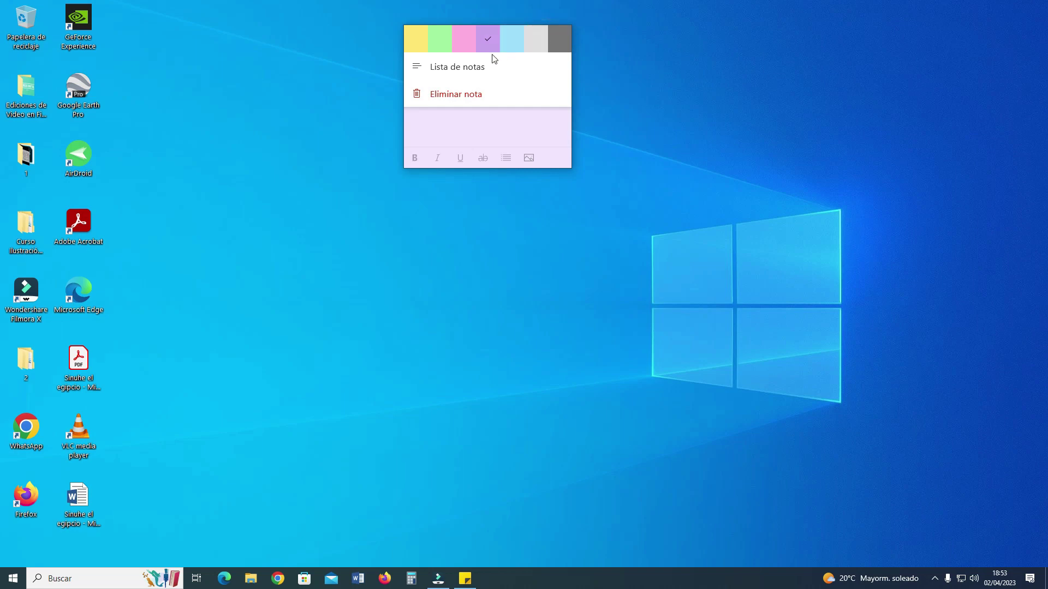
pyautogui.click(430, 69)
# - Request deletion of the purple note with Eliminar nota and cancel the request
pyautogui.click(543, 33)
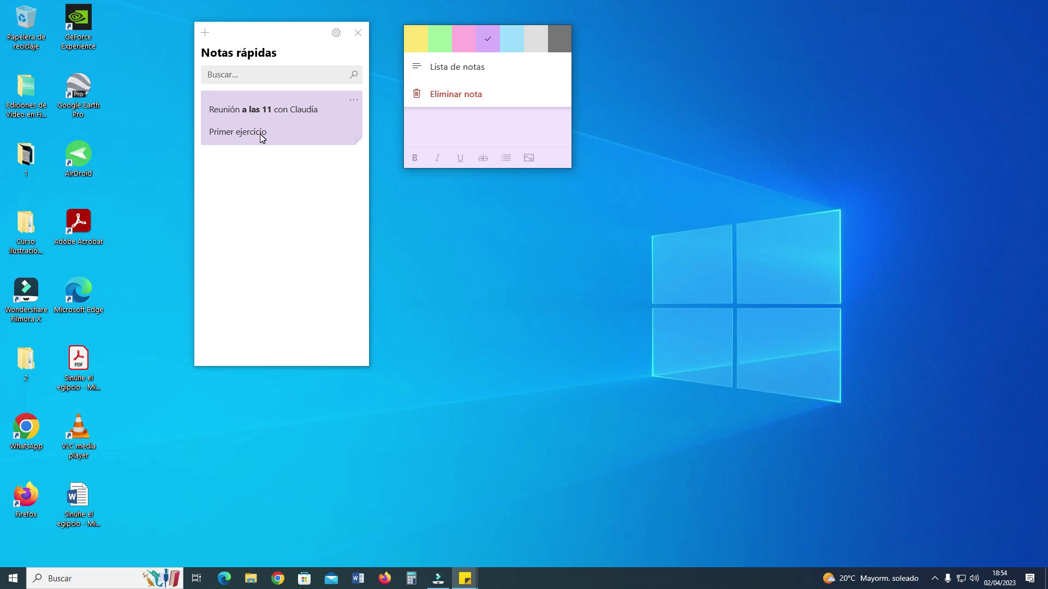
pyautogui.click(462, 97)
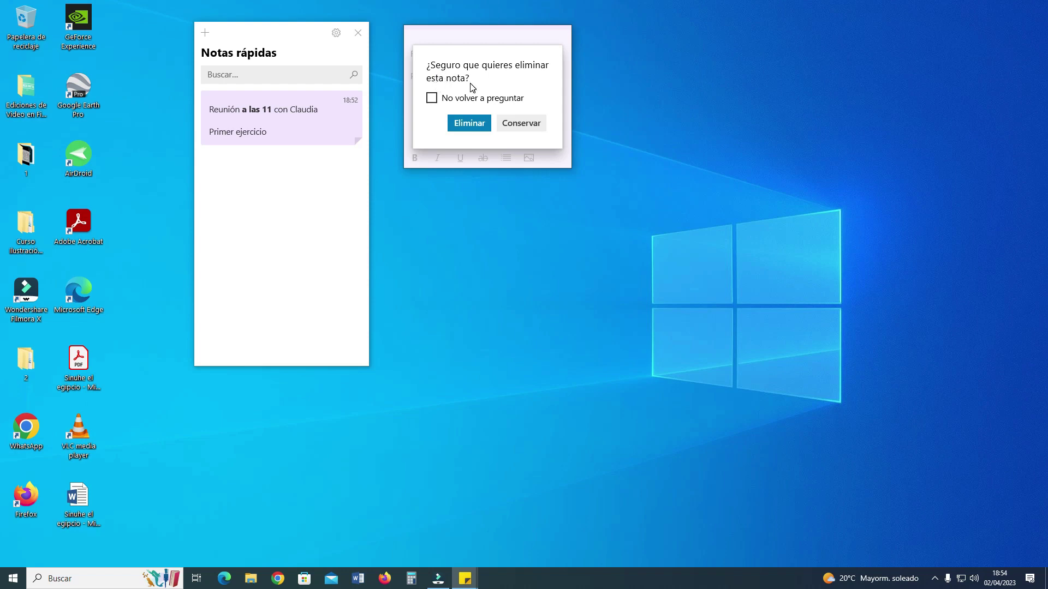
pyautogui.click(336, 35)
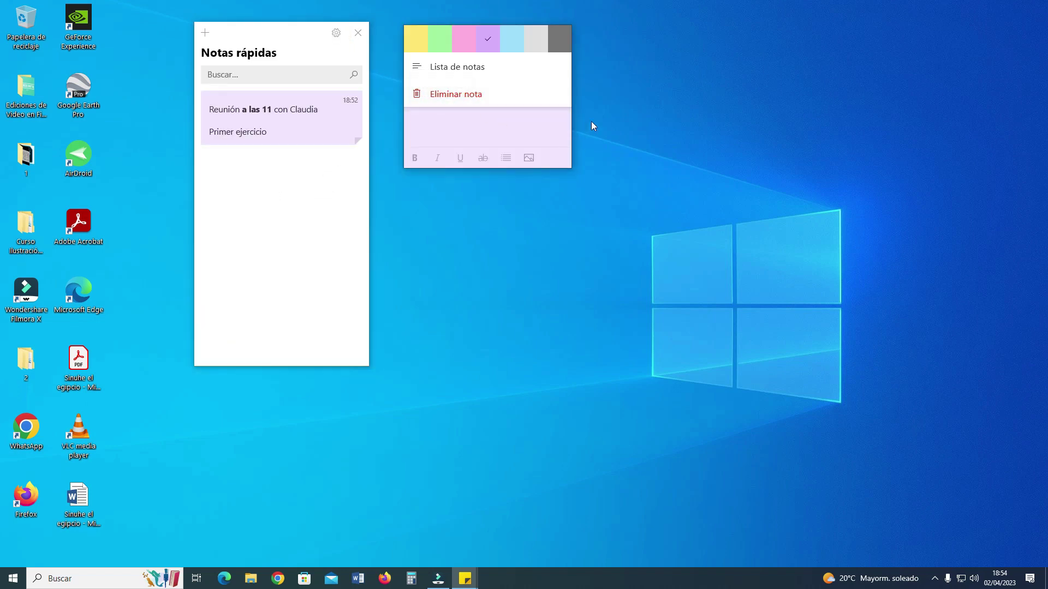
pyautogui.click(545, 136)
pyautogui.click(336, 110)
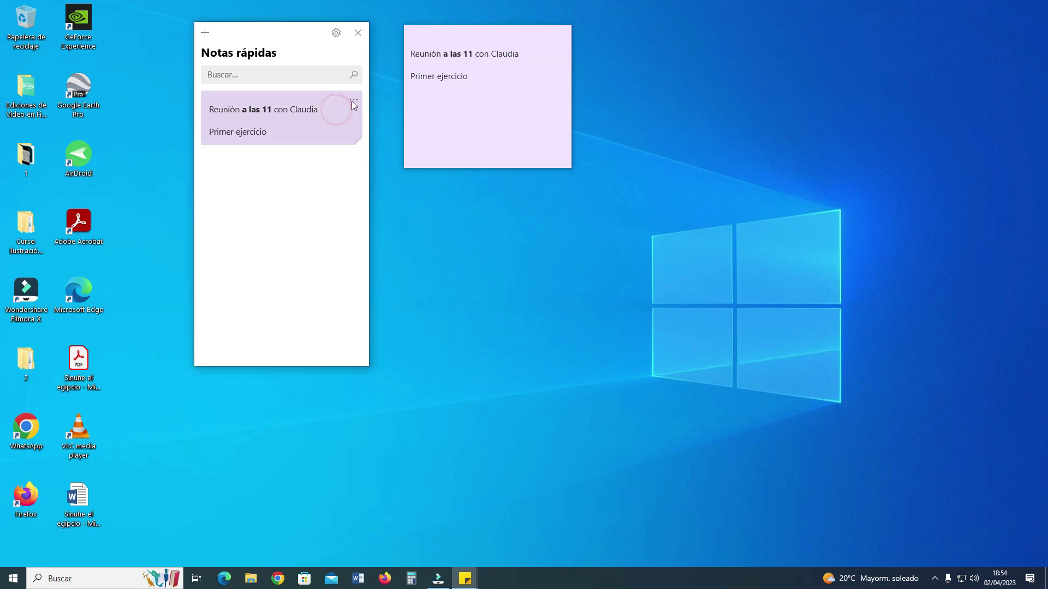
# - Delete the purple meeting note from the notes list, then add a new blank note slightly apart from the list
pyautogui.click(352, 102)
pyautogui.click(363, 138)
pyautogui.click(205, 34)
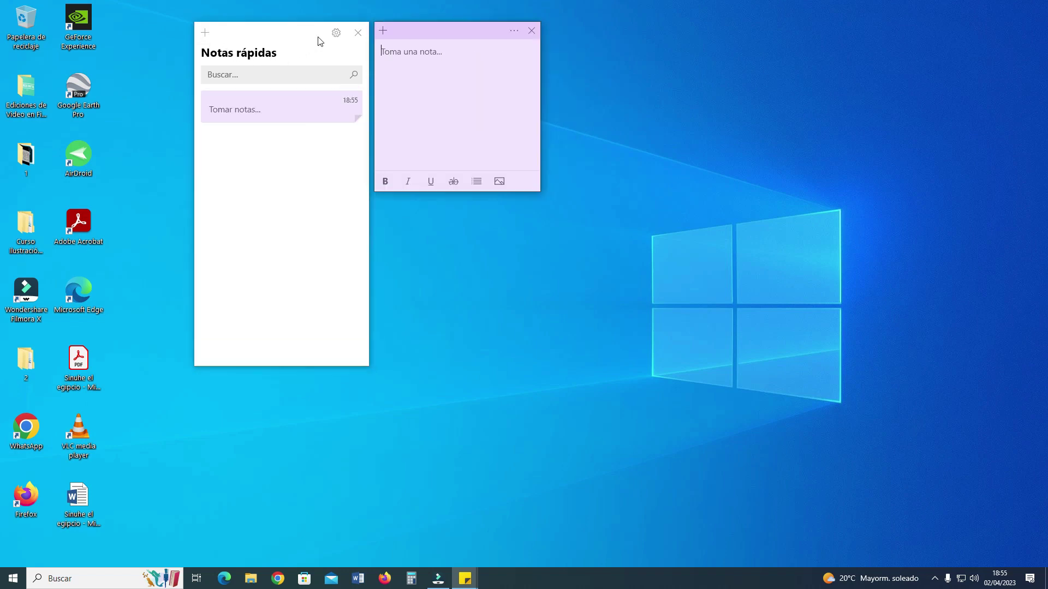
pyautogui.moveTo(410, 32)
pyautogui.mouseDown()
pyautogui.moveTo(456, 36)
pyautogui.moveTo(426, 38)
pyautogui.mouseUp()
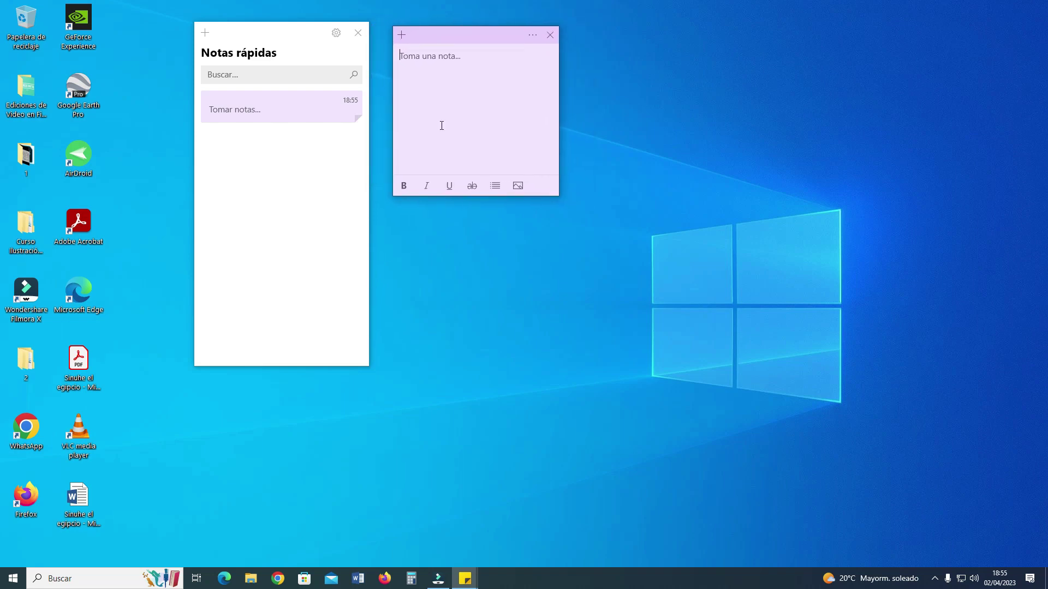
# - Add a second note in green and write Prueba 1 in the purple note and Prueba 2 in the green one
pyautogui.click(205, 34)
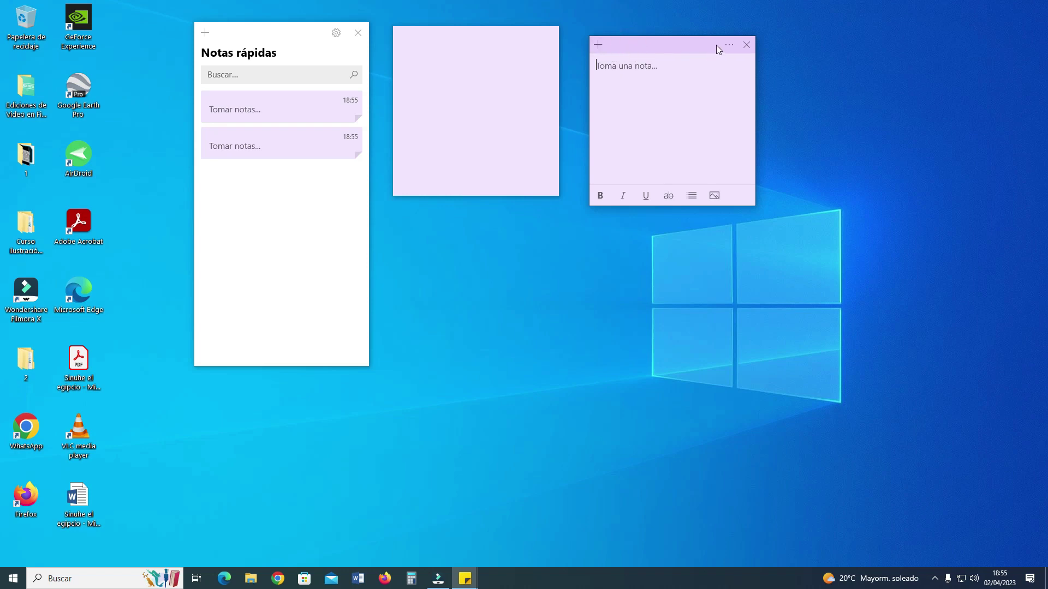
pyautogui.click(729, 46)
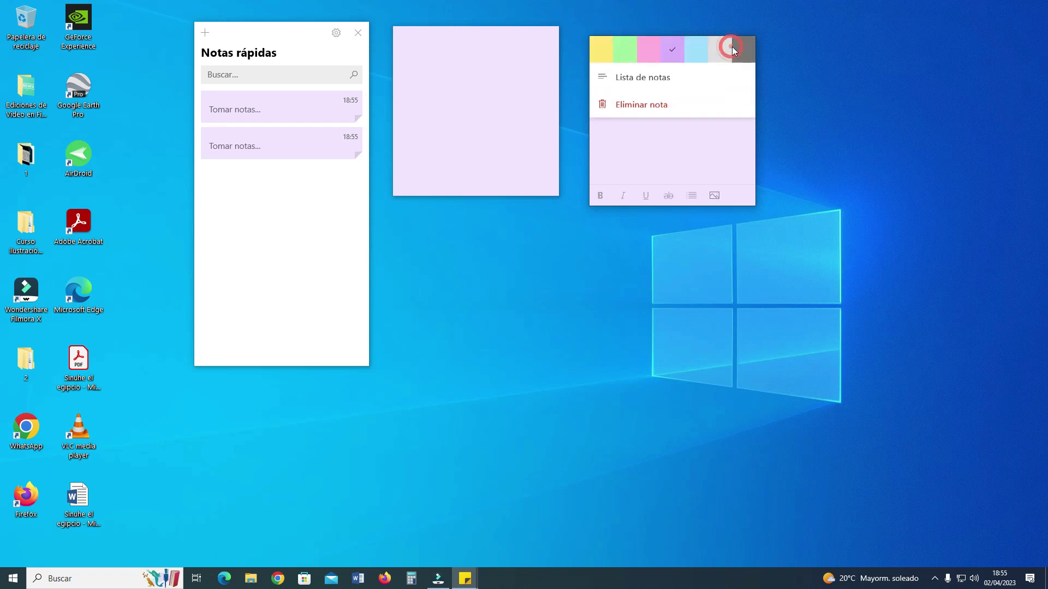
pyautogui.click(625, 52)
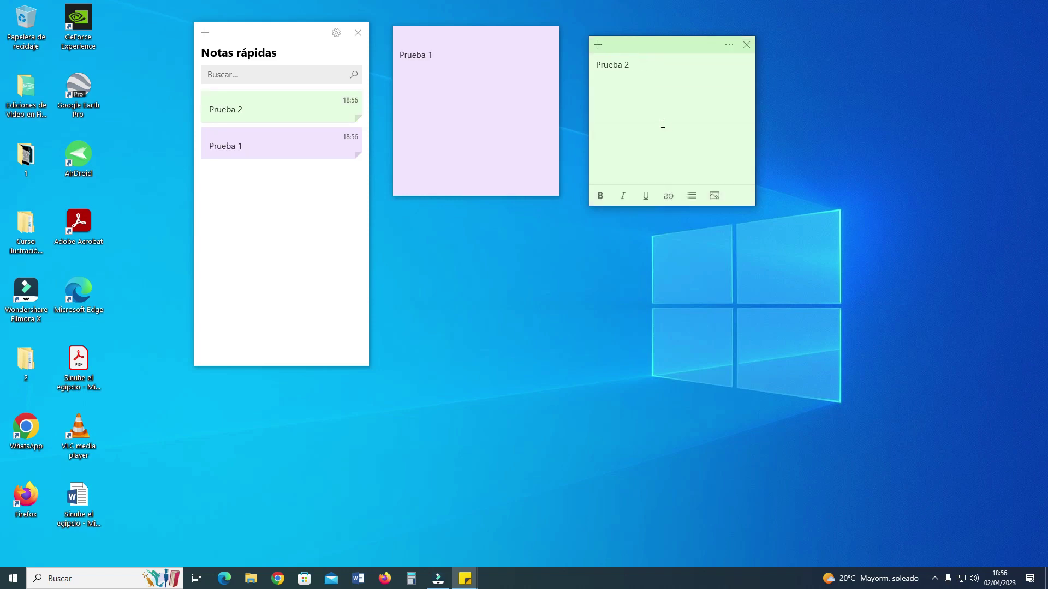
pyautogui.click(662, 124)
# - Close the notes list and bring it back with the Lista de notas task of the app's taskbar icon
pyautogui.click(358, 33)
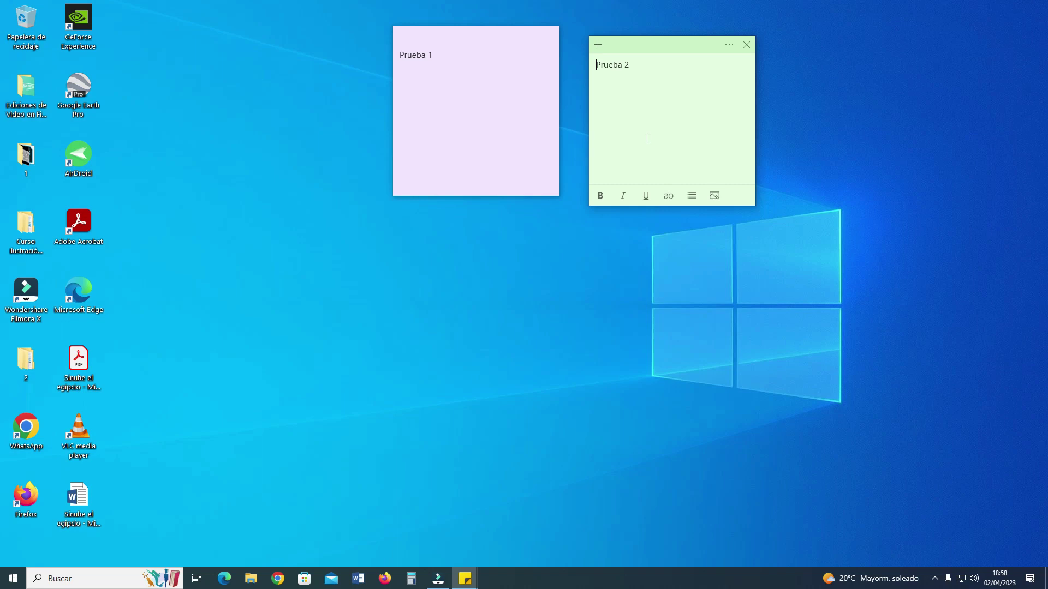
pyautogui.click(525, 525)
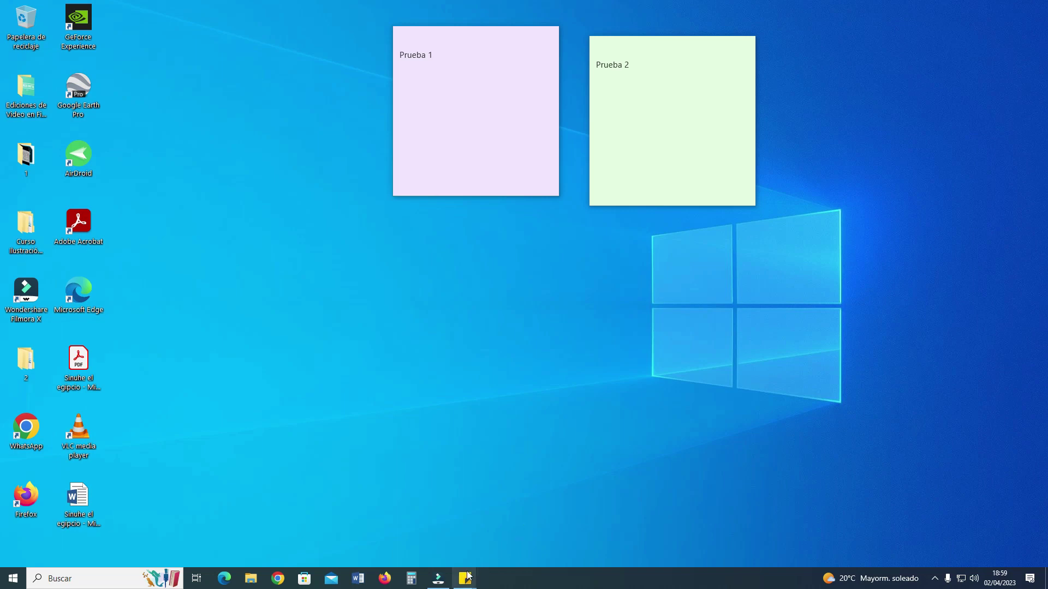
pyautogui.moveTo(464, 581)
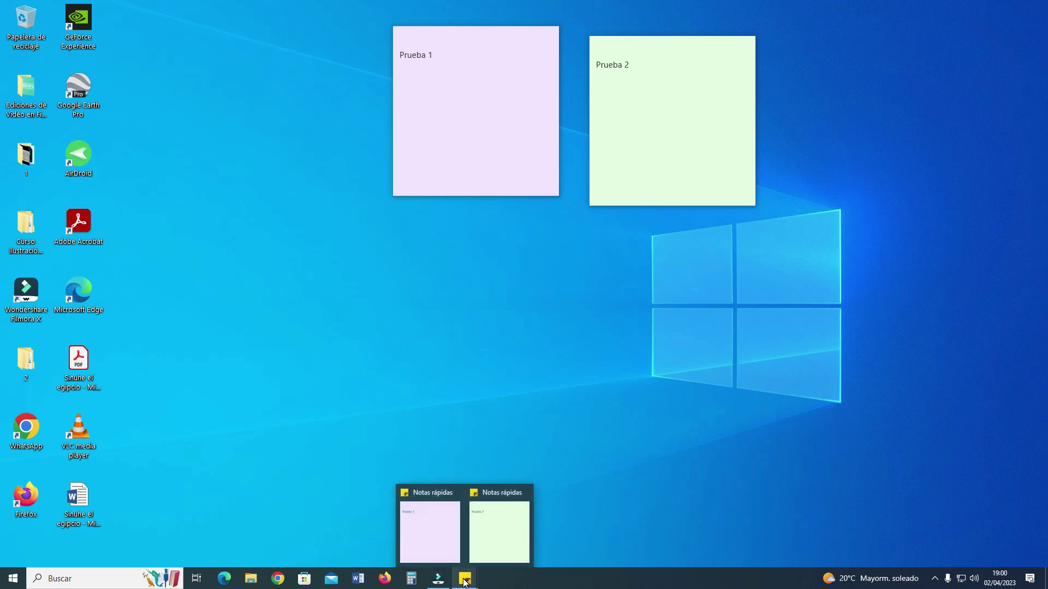
pyautogui.rightClick(464, 581)
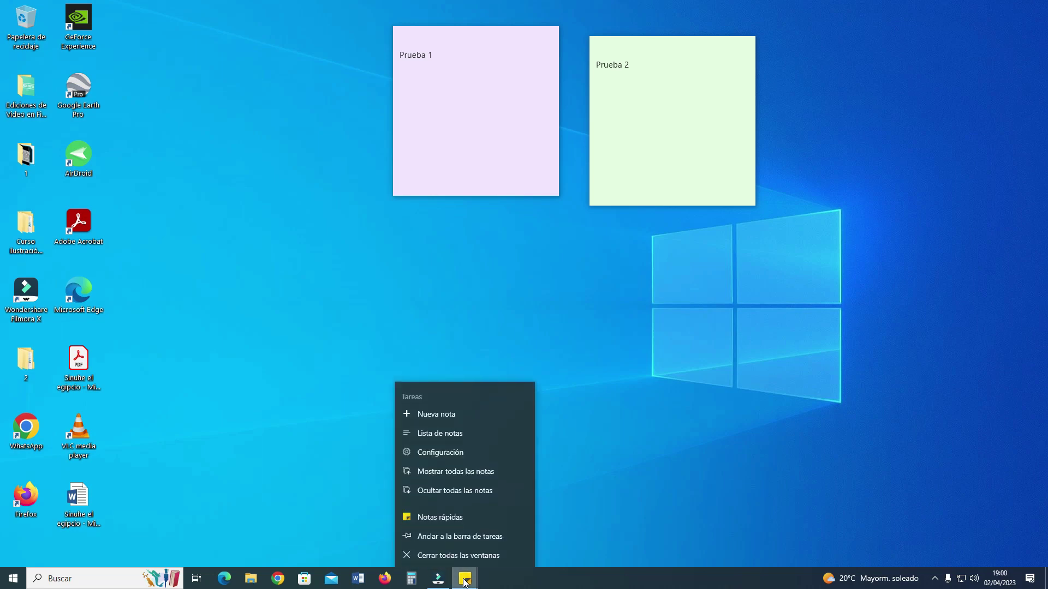
pyautogui.click(453, 433)
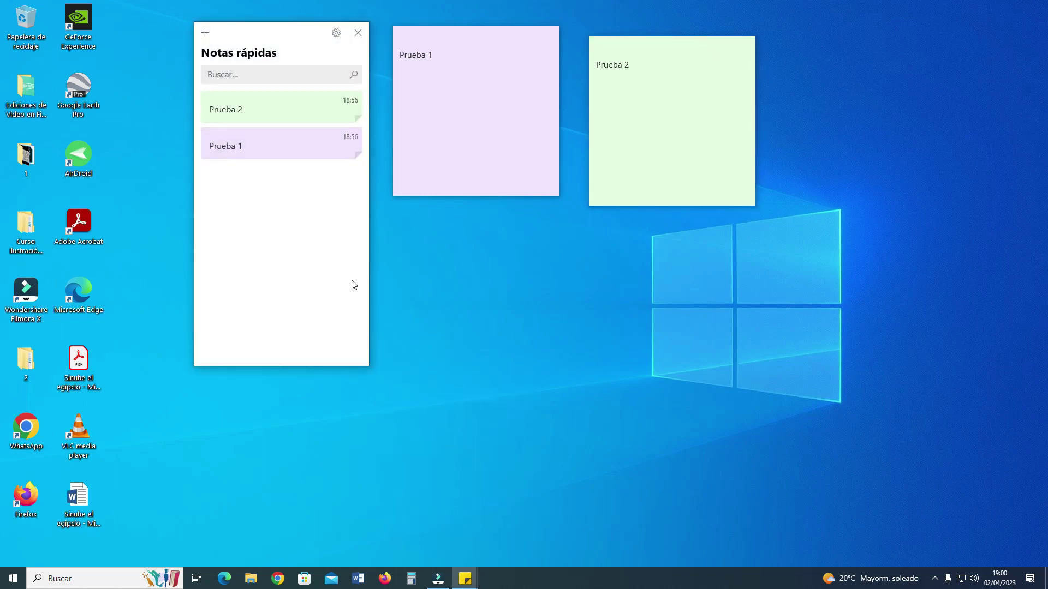
# - Pin Notas rápidas to the taskbar and close all of its open windows
pyautogui.rightClick(465, 580)
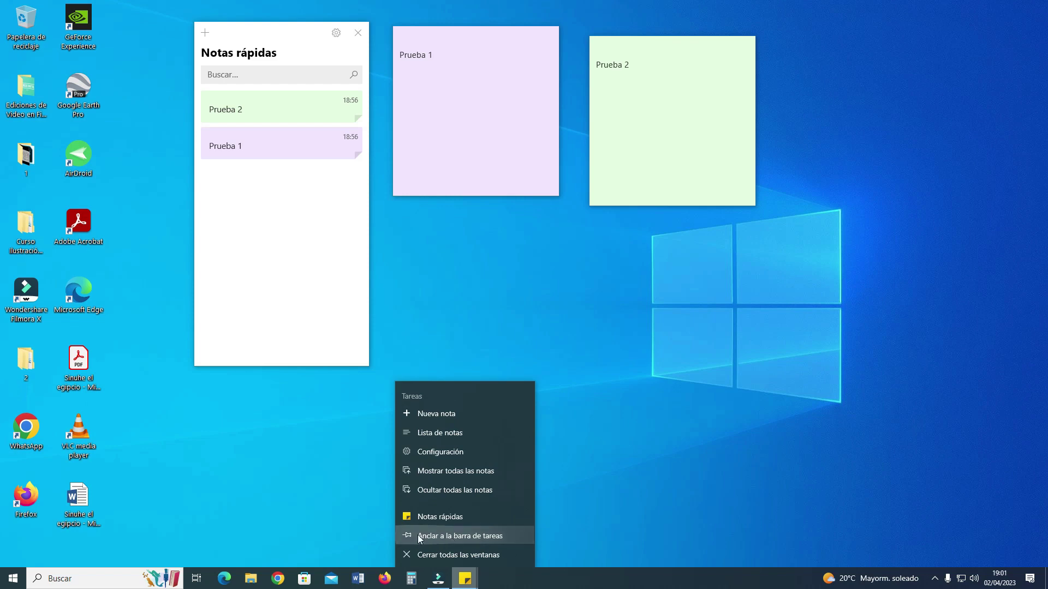
pyautogui.click(464, 536)
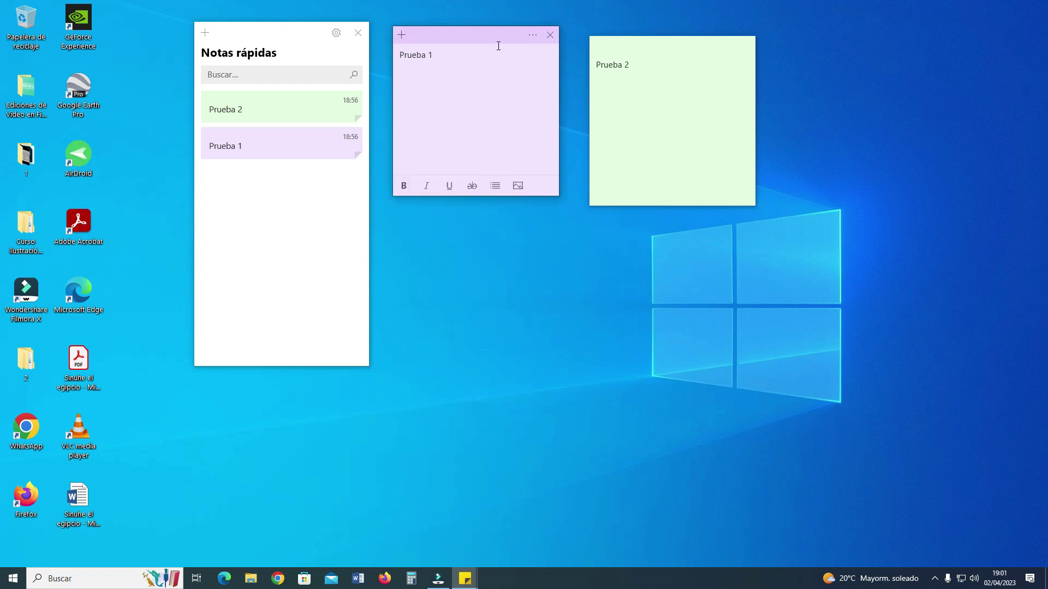
pyautogui.click(552, 34)
pyautogui.click(736, 56)
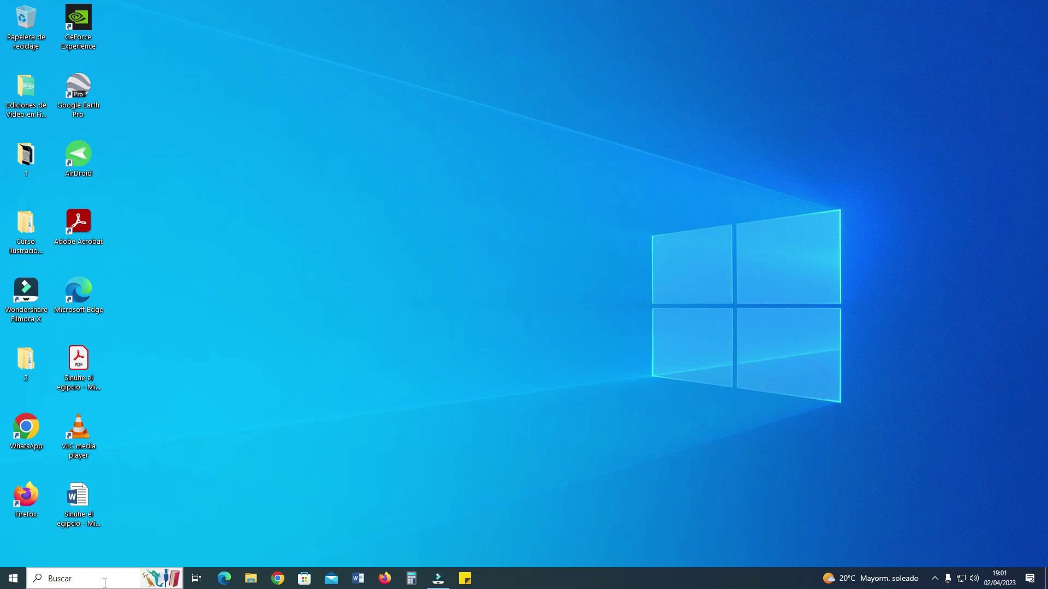
# - Relaunch Notas rápidas from its pinned taskbar shortcut and search the notes list for "prueba 1"
pyautogui.click(466, 579)
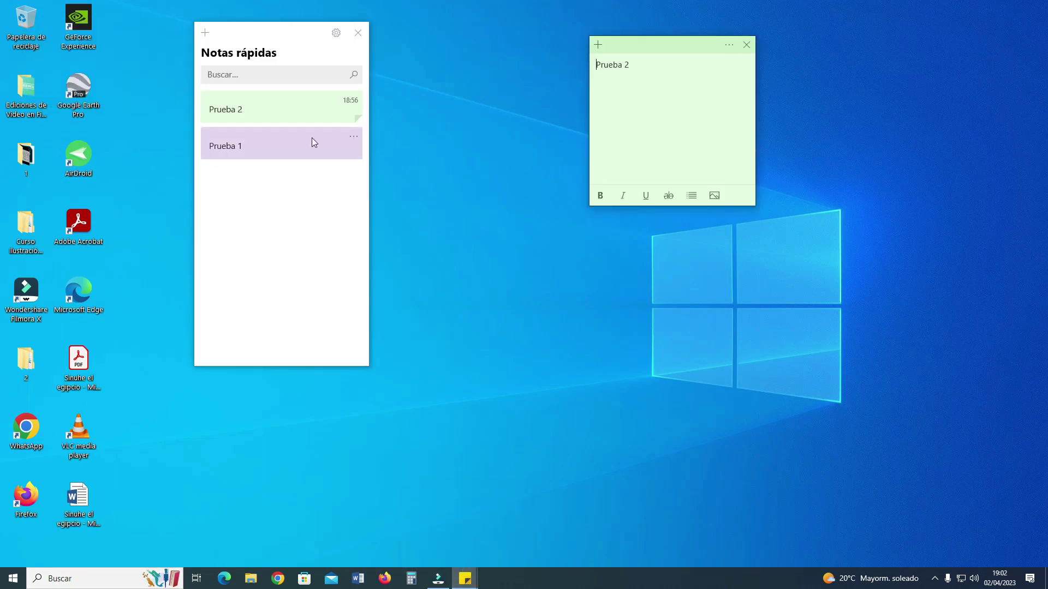
pyautogui.click(647, 141)
pyautogui.click(231, 79)
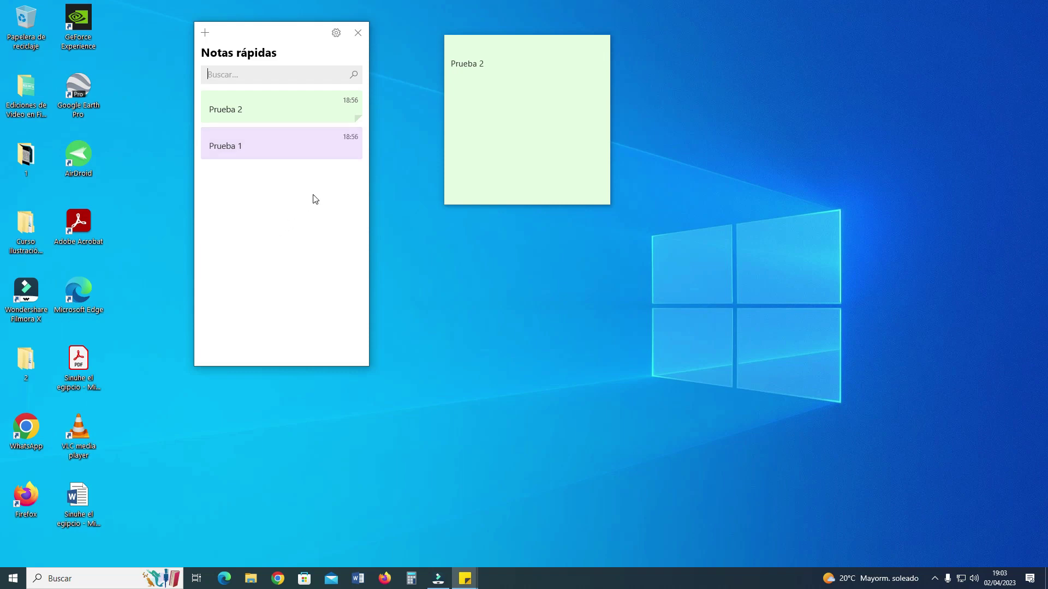
pyautogui.write('prueba 1')
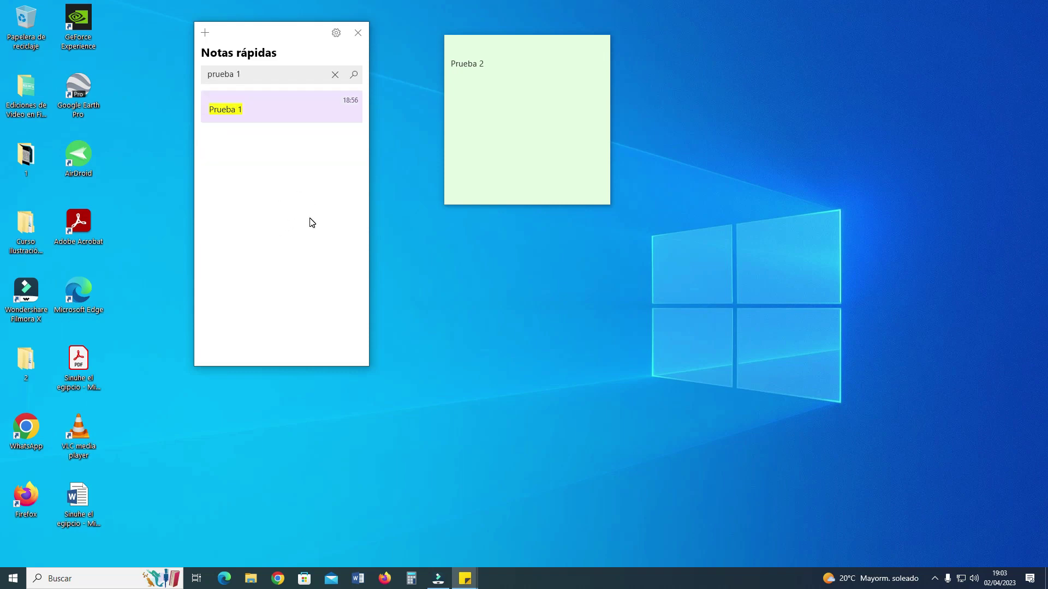